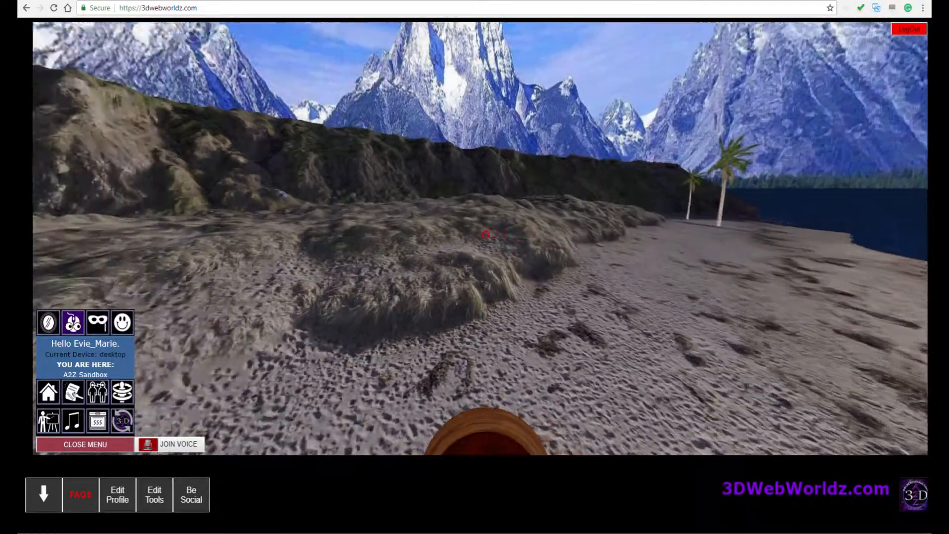
- Look around the beach in the A2Z Sandbox region in several directions
key("Left")
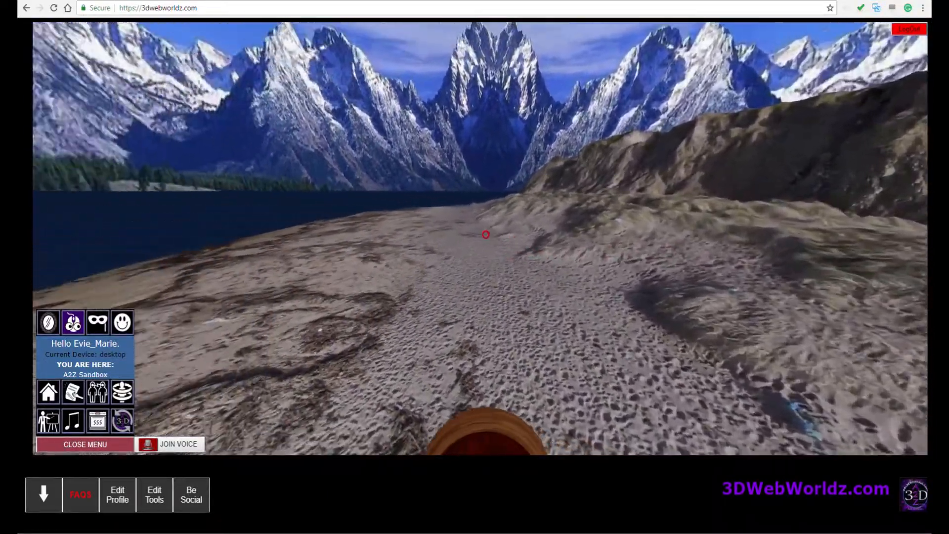
key("Right")
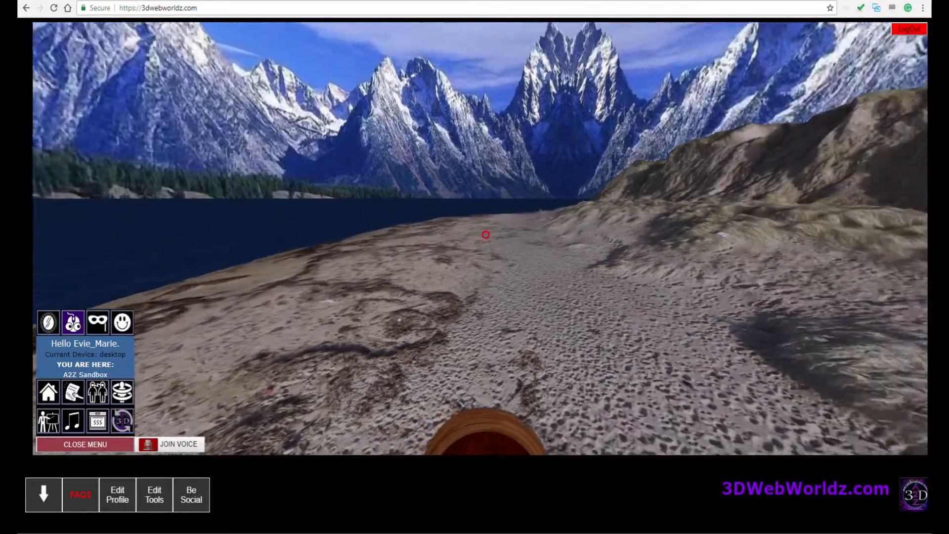
key("Right")
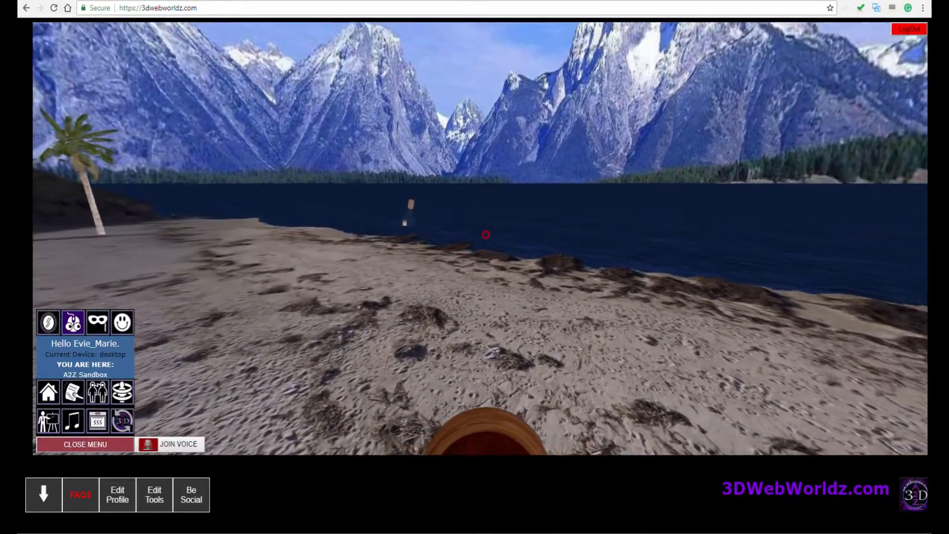
key("Left")
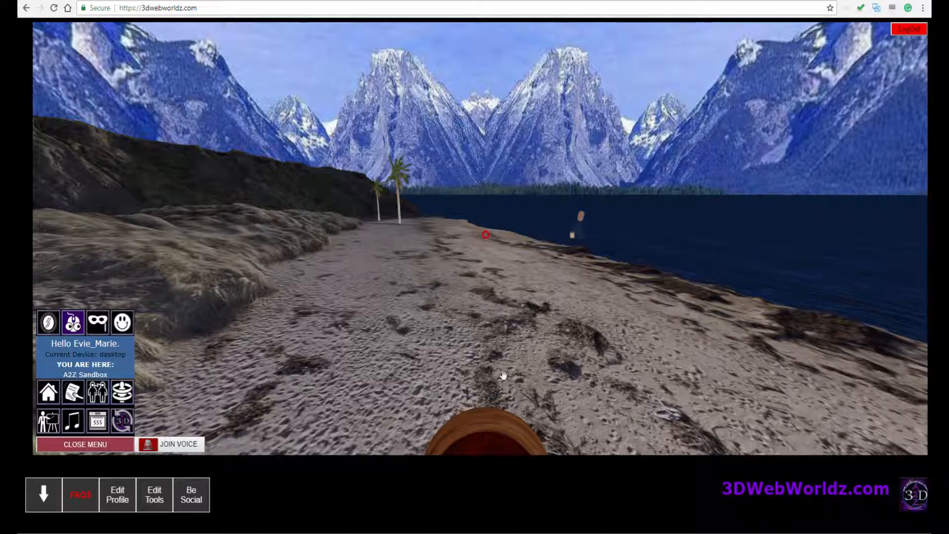
- Reload the region and walk from its landing point onto the beach, facing the palm trees and the floating bottle
left_click(122, 423)
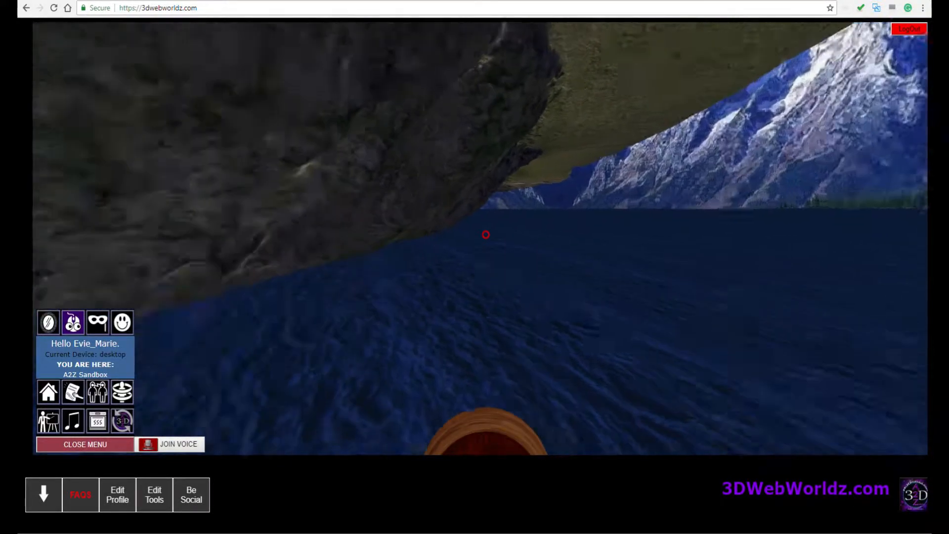
key("w")
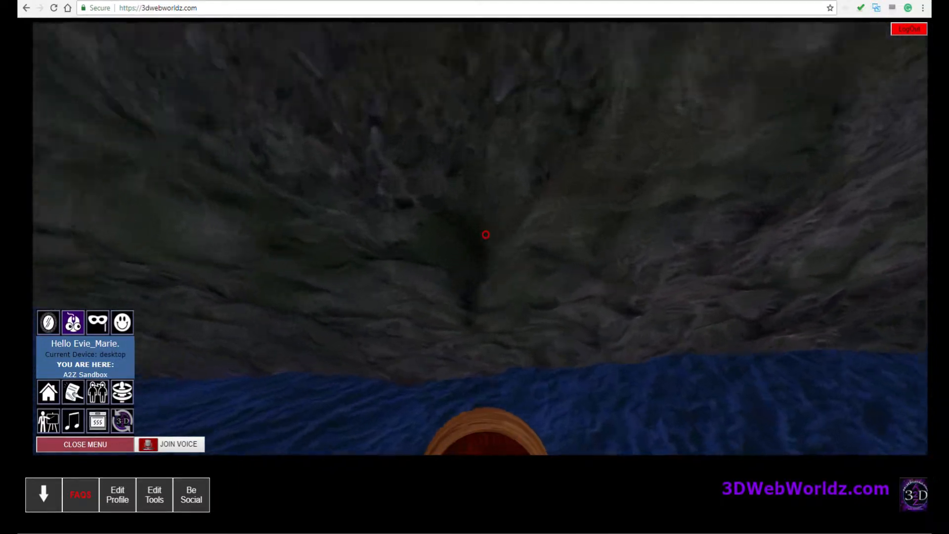
key("w")
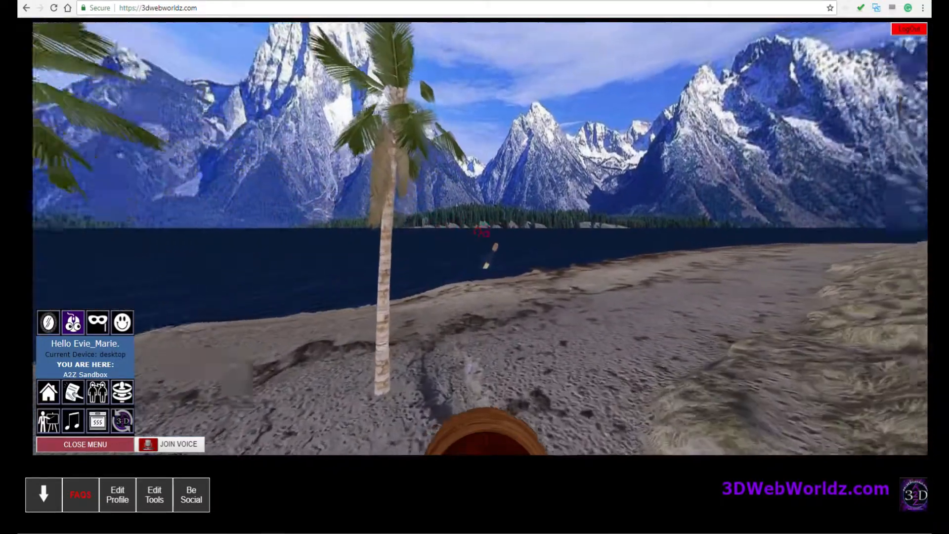
key("w")
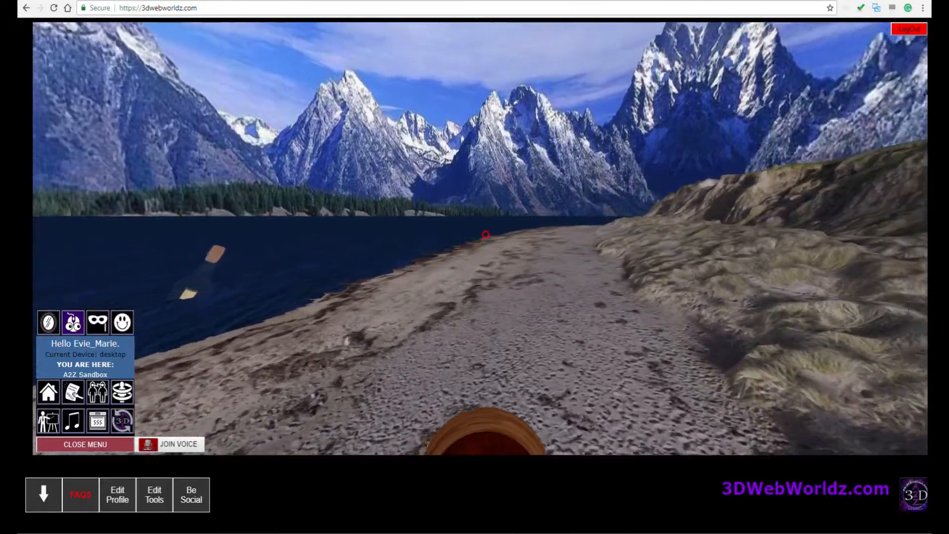
key("w")
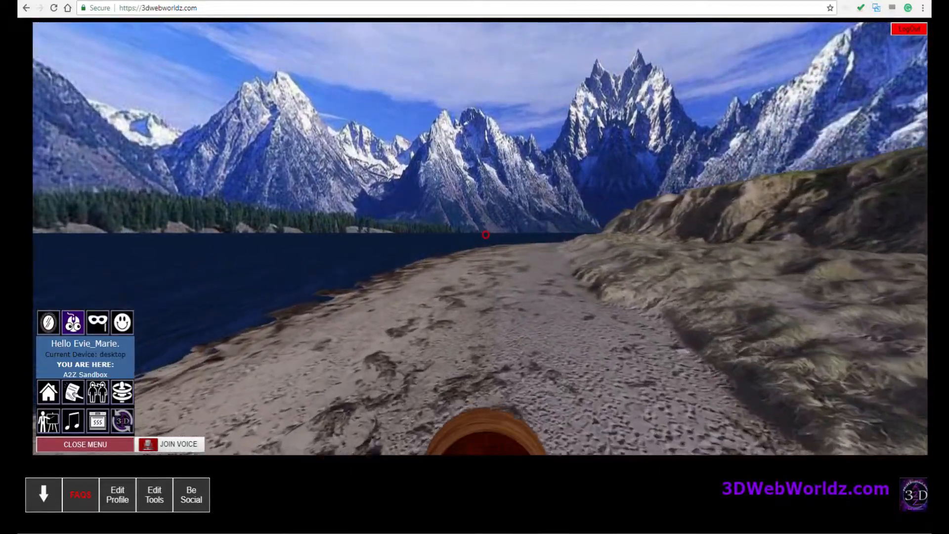
key("s")
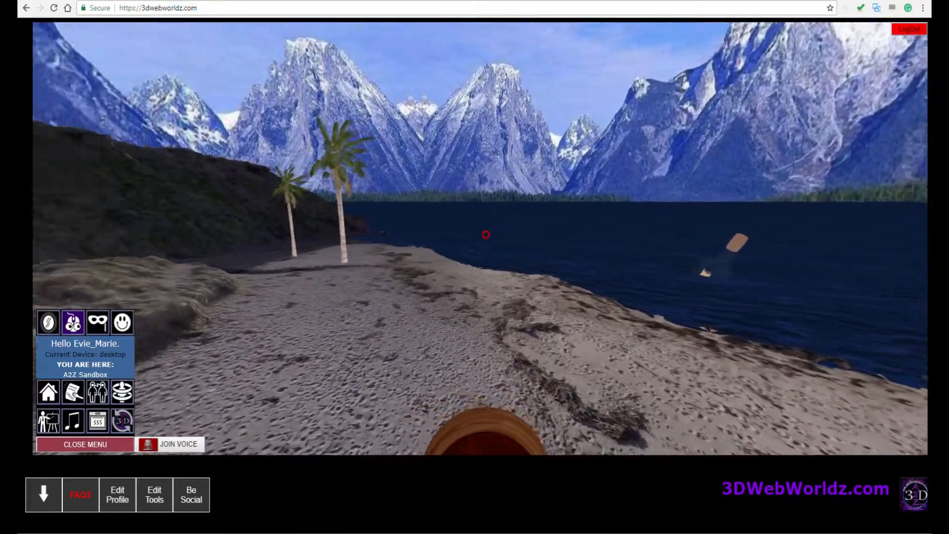
key("s")
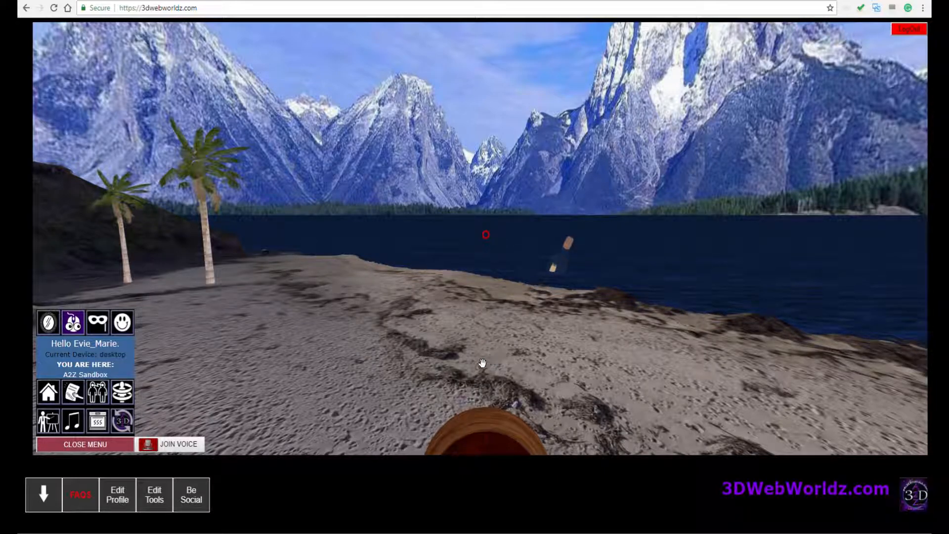
- Open the editing tools' region details for A2Z Sandbox and check the Grid Category choices
left_click(153, 498)
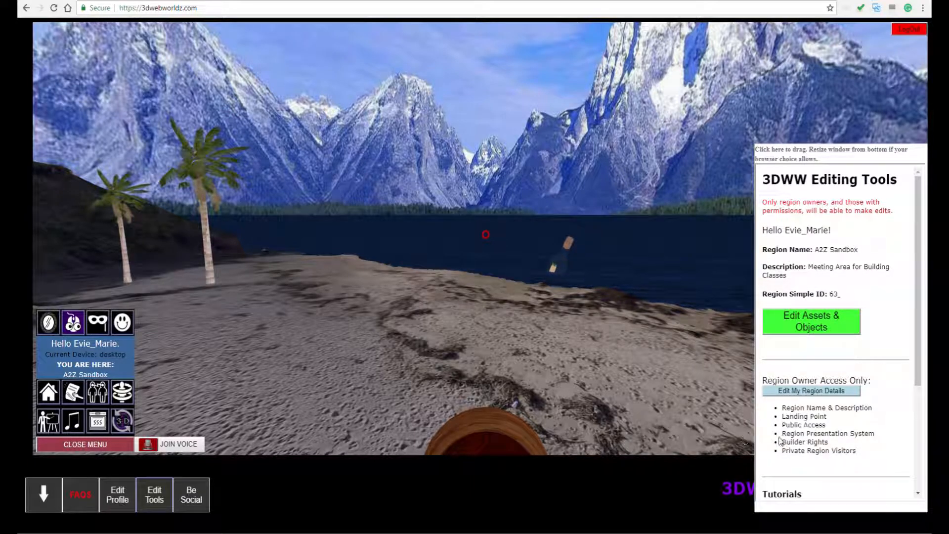
left_click(816, 390)
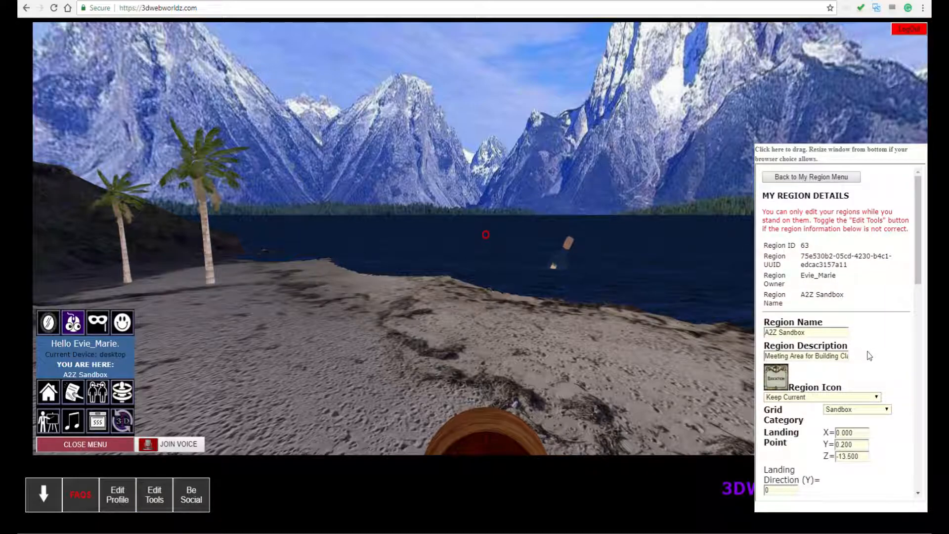
scroll(882, 326, "down", 2)
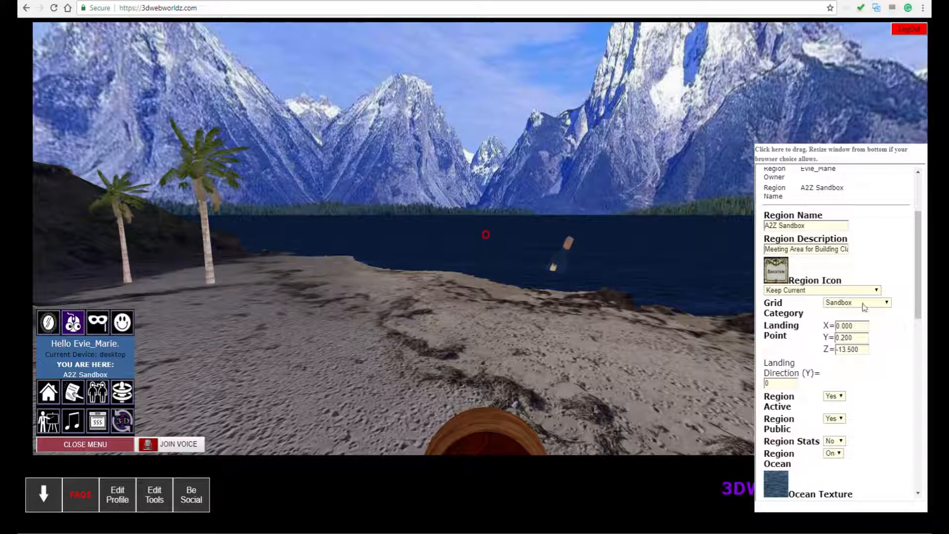
left_click(885, 306)
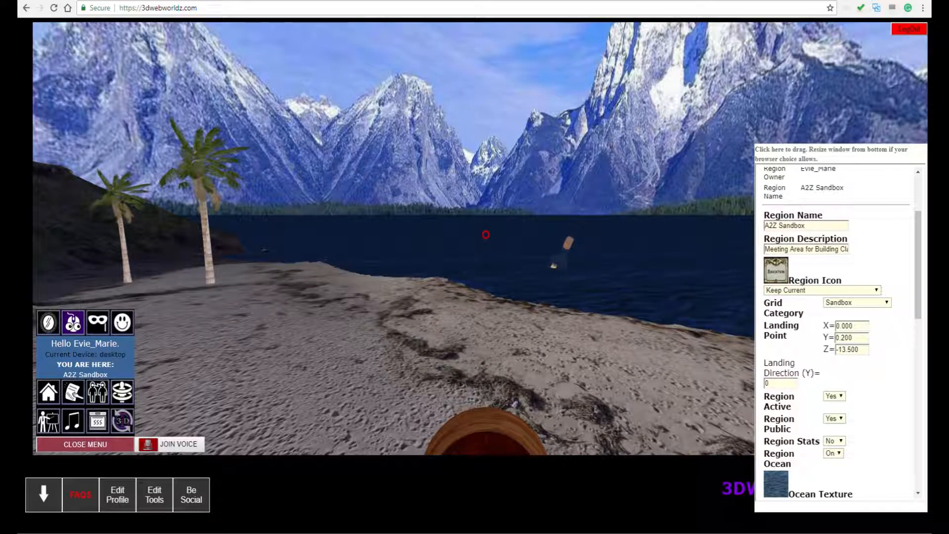
- Open the Building Inspector and rotate and zoom out the camera to view the beach, cliffs and palm trees
key("Left")
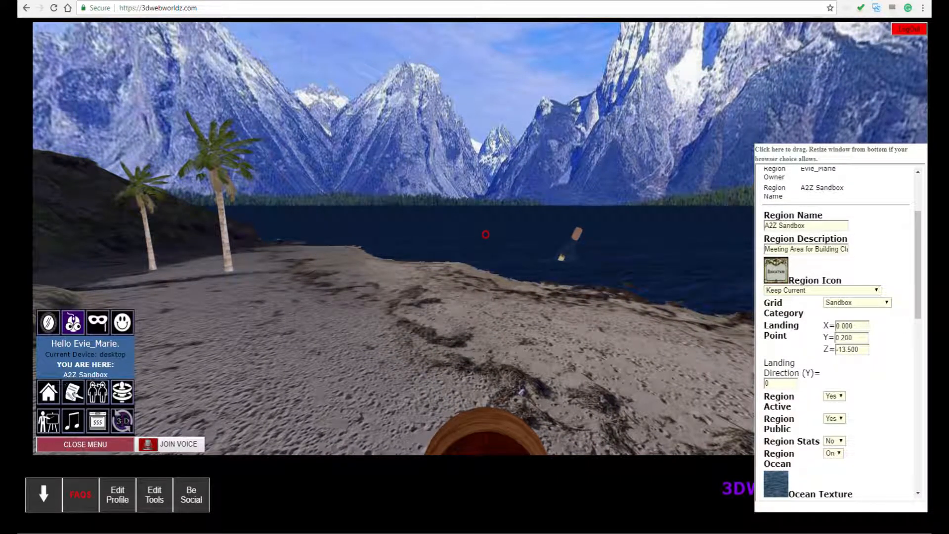
key("ctrl+alt+i")
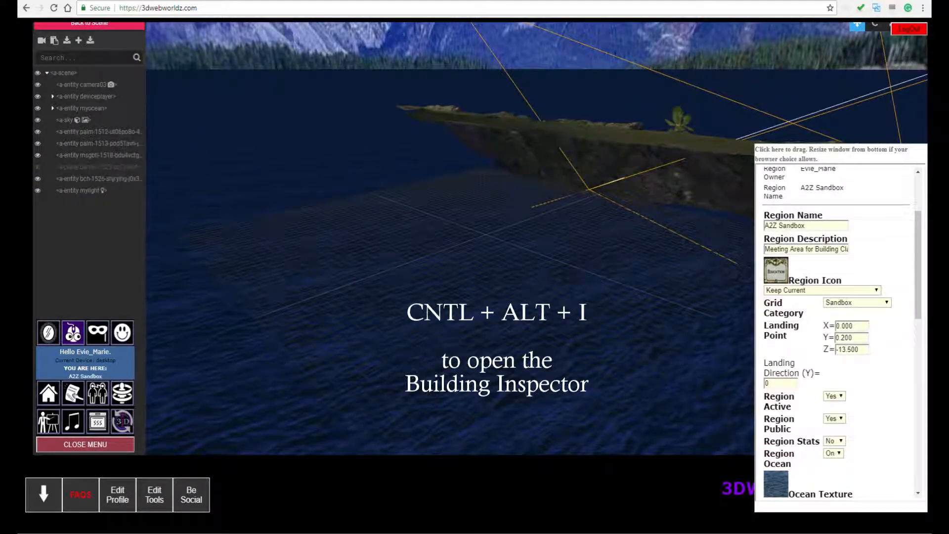
left_click(485, 307)
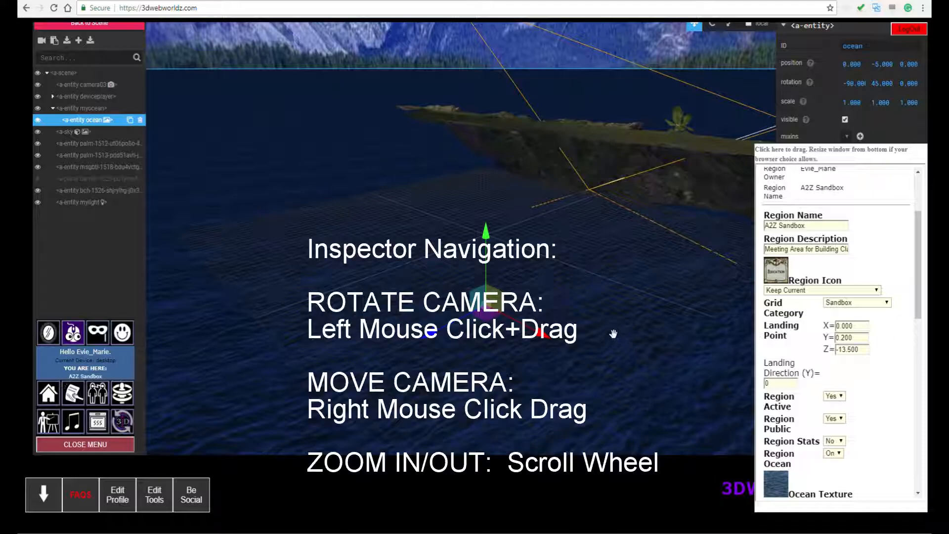
left_click_drag(642, 326, 451, 331)
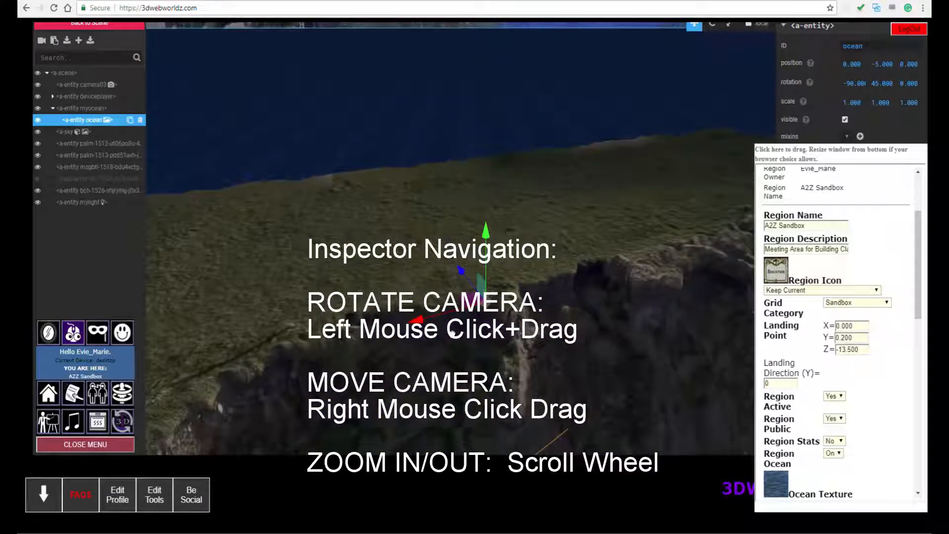
scroll(514, 362, "down", 5)
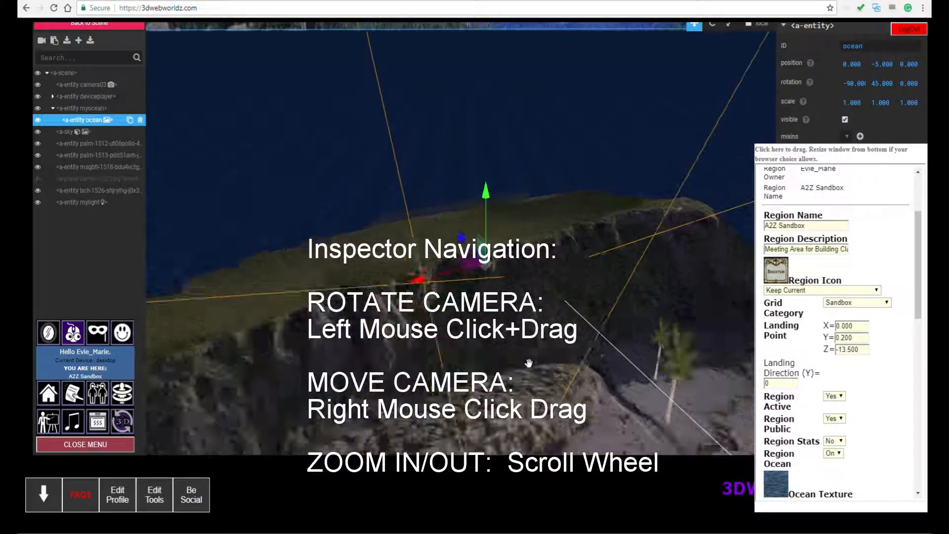
left_click_drag(578, 410, 579, 390)
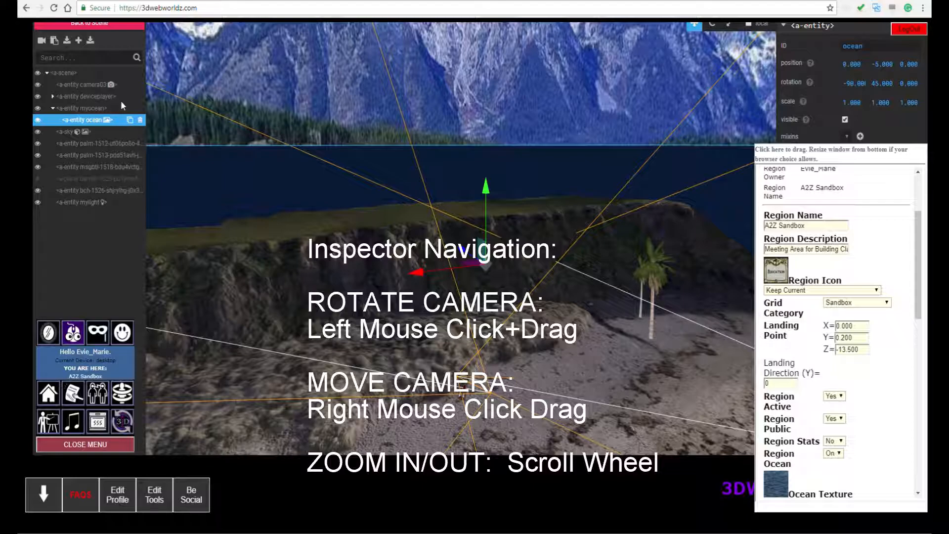
- Select the player entity under deviceplayer and set the region's landing point to X 21.75, Z -43.5, with landing direction 58
left_click(52, 97)
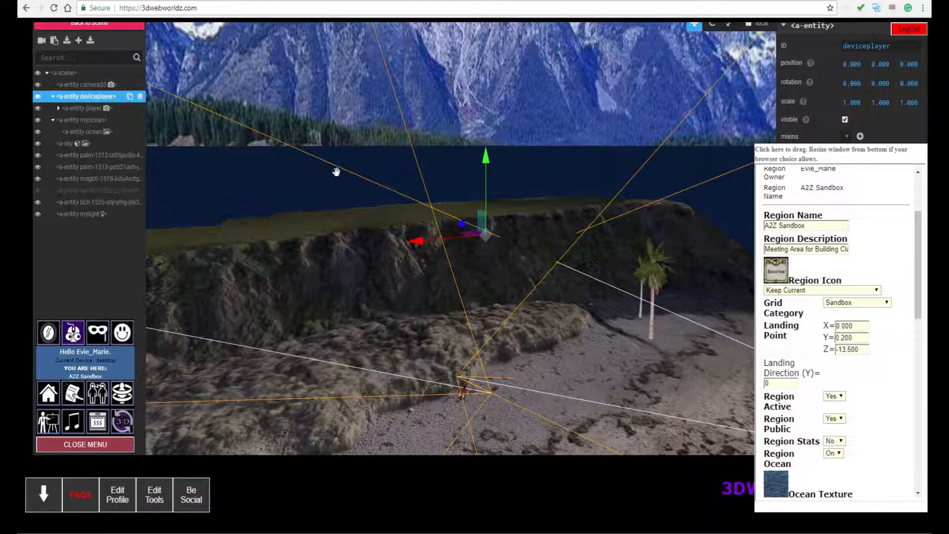
left_click(87, 109)
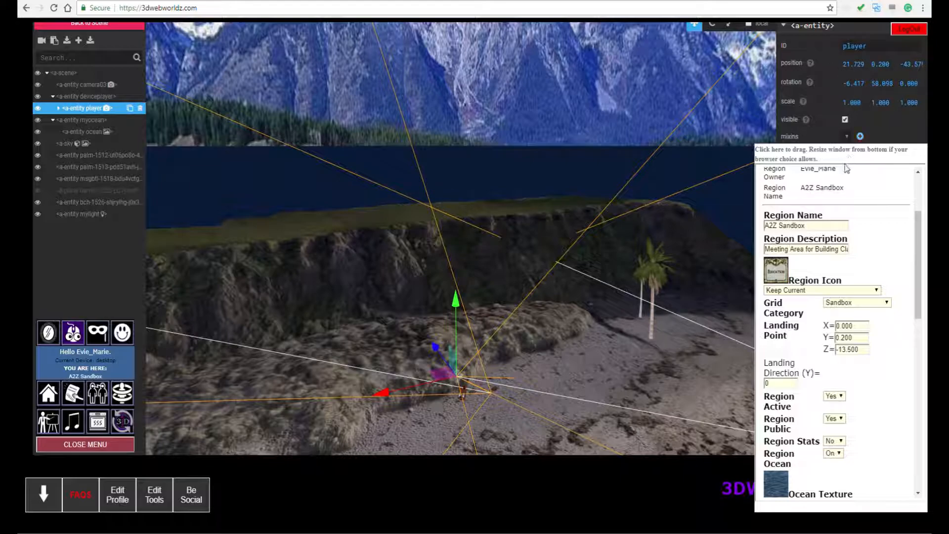
left_click_drag(860, 329, 820, 325)
type("21.75")
left_click_drag(859, 339, 830, 339)
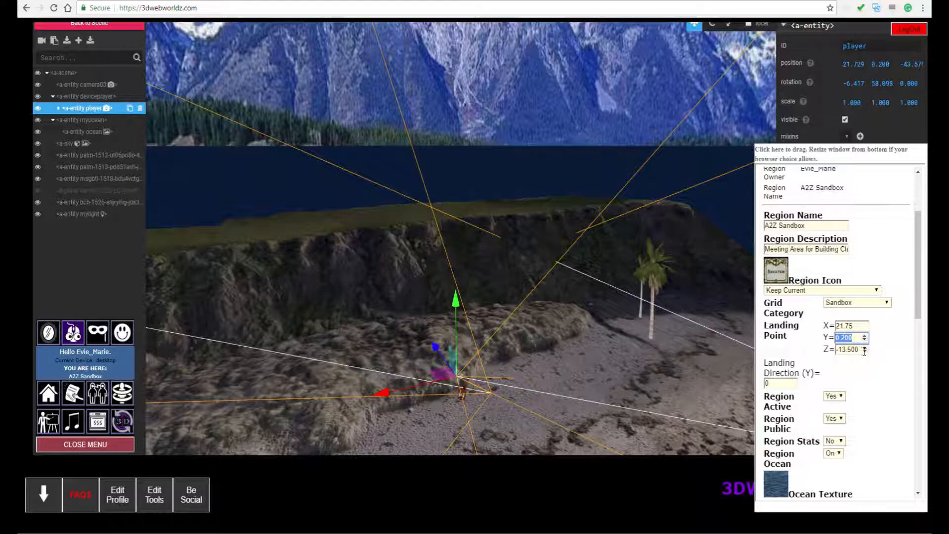
key("Tab")
key("BackSpace")
key("Tab")
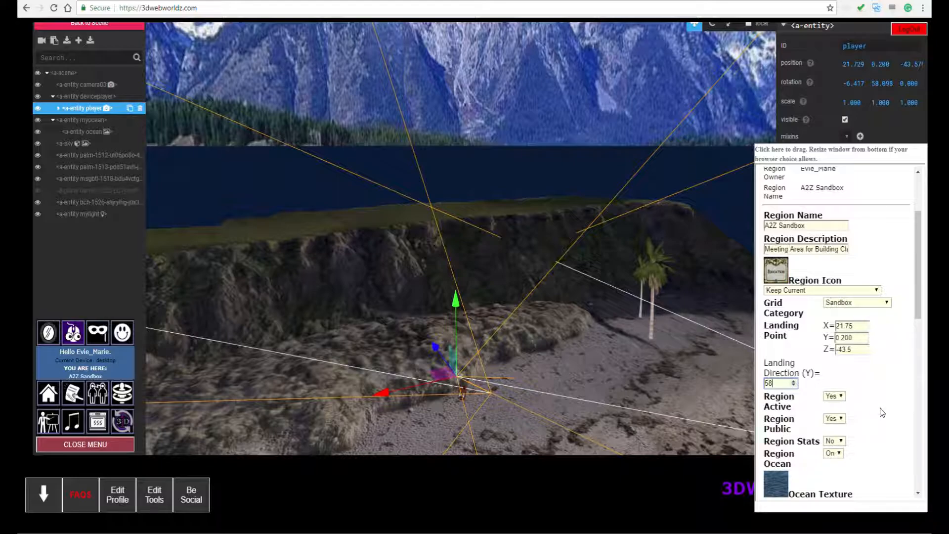
- Set Region Stats to Yes and save the new region details
left_click(837, 419)
scroll(880, 405, "down", 2)
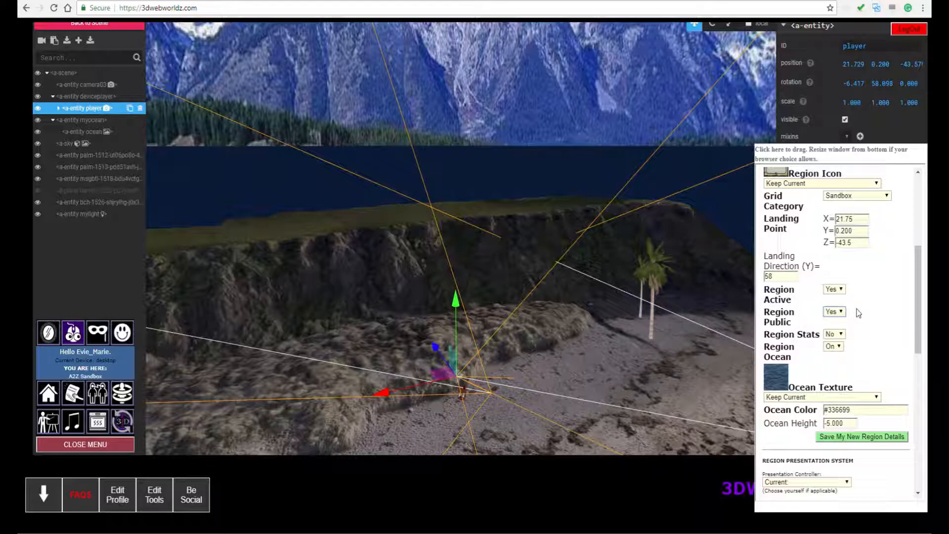
left_click(842, 335)
left_click(851, 437)
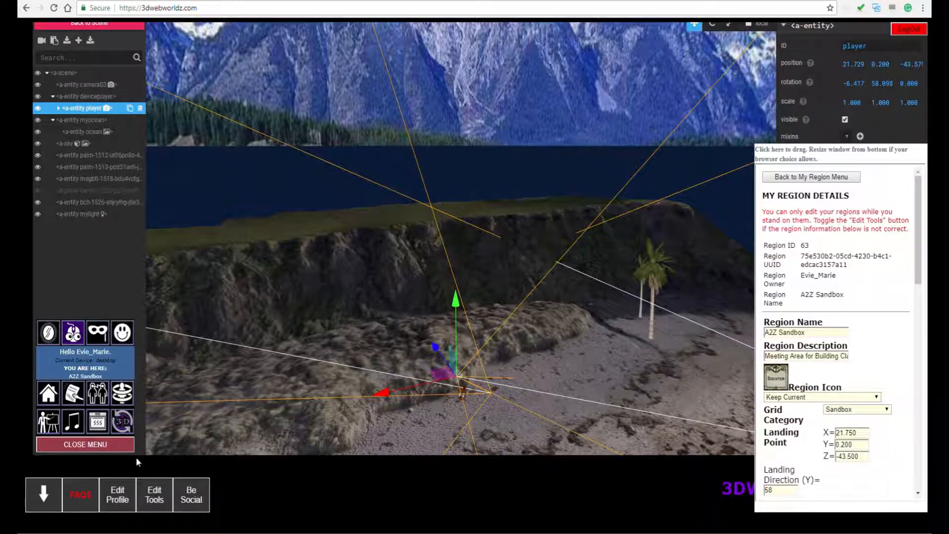
- Reload the 3D region and look around from the new landing point
left_click(120, 427)
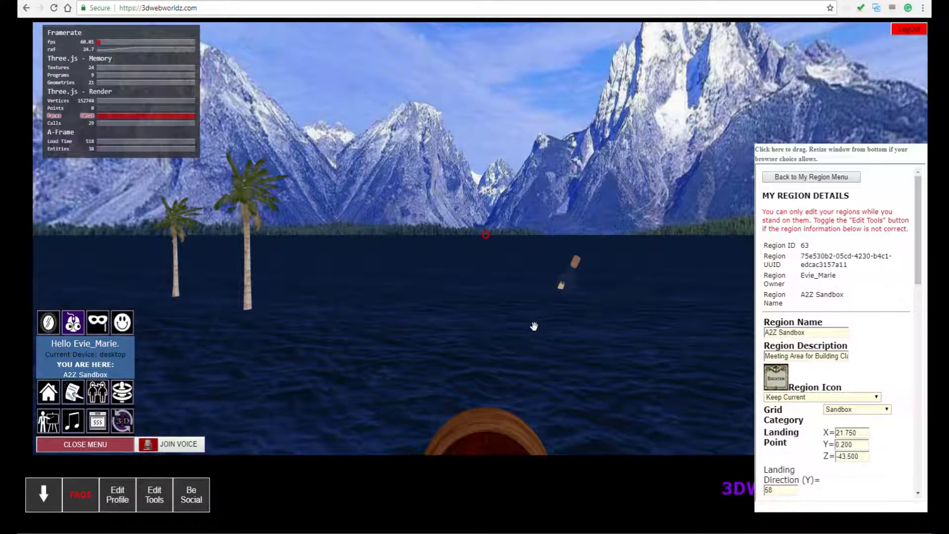
left_click_drag(527, 364, 158, 358)
left_click_drag(667, 341, 686, 368)
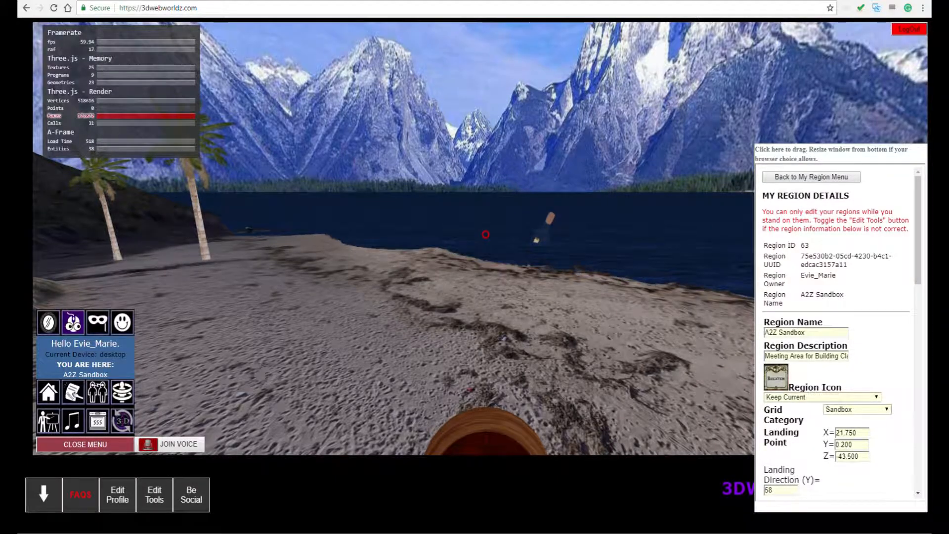
- Walk along the beach and turn in different directions to check the scene and the displayed region stats
left_click(390, 321)
key("w")
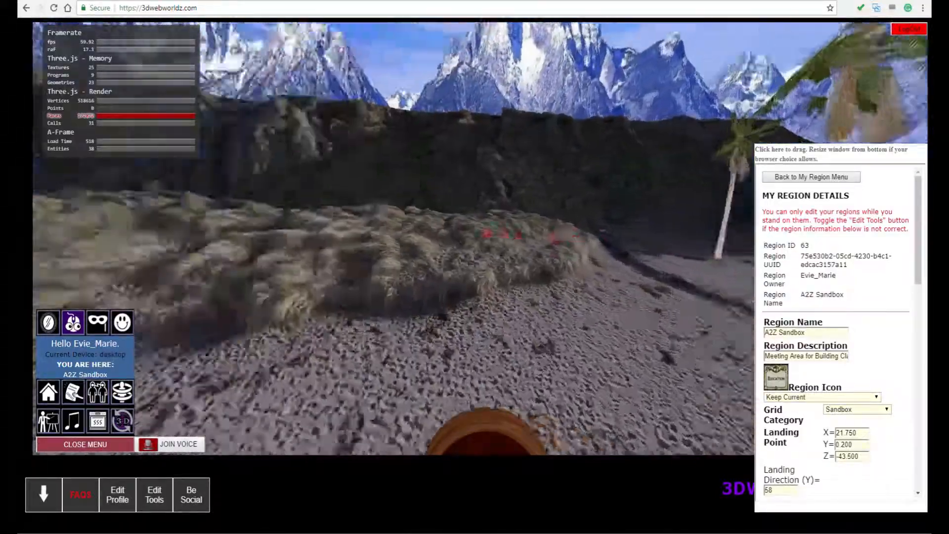
key("w")
key("w")
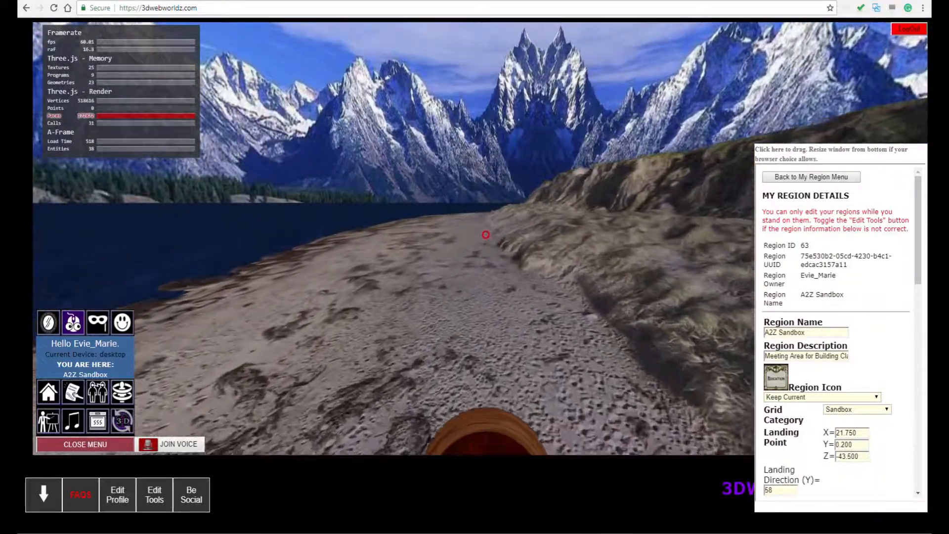
key("w")
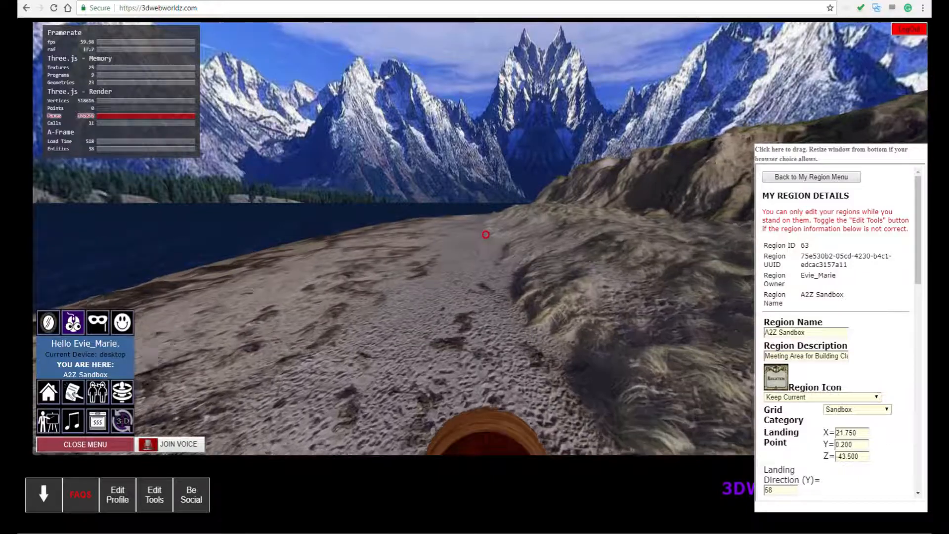
key("w")
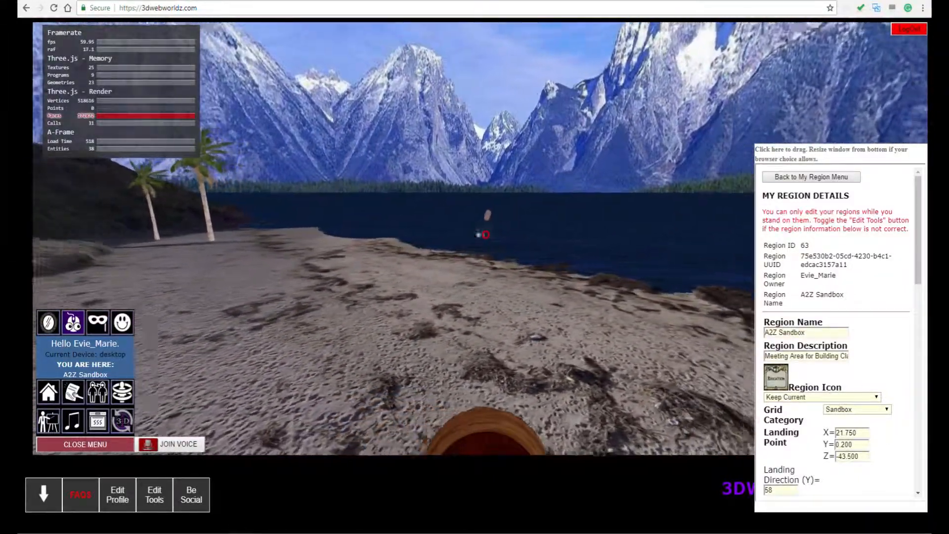
key("w")
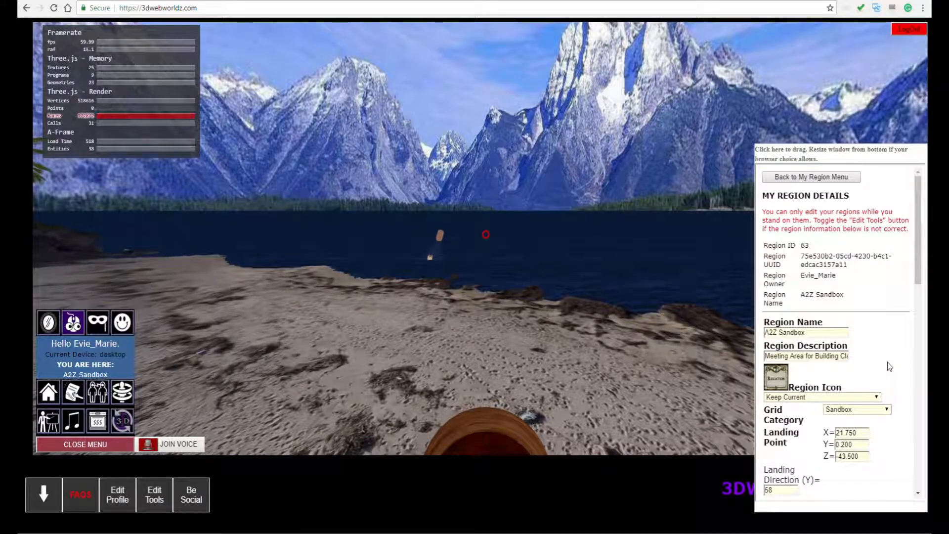
- Set Region Stats back to No and save the region details
scroll(887, 362, "down", 3)
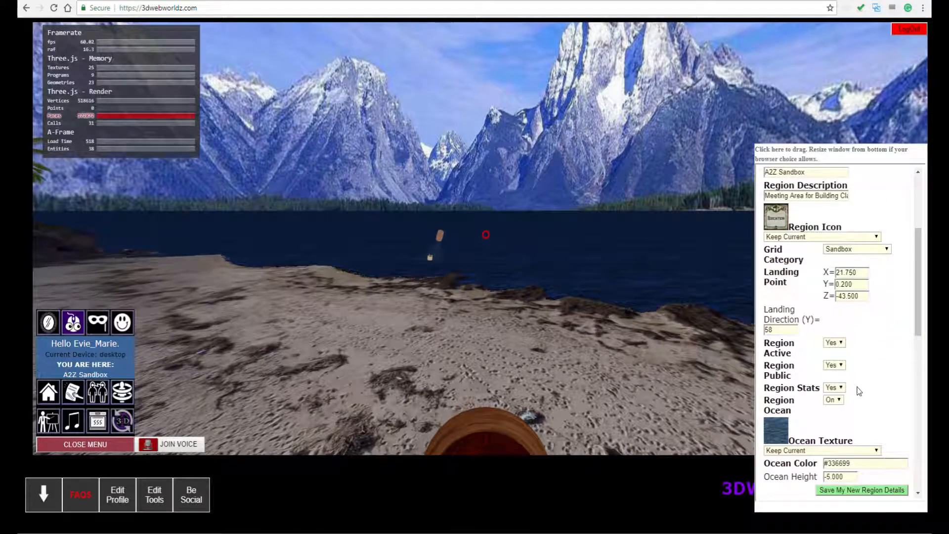
left_click(834, 419)
left_click(844, 494)
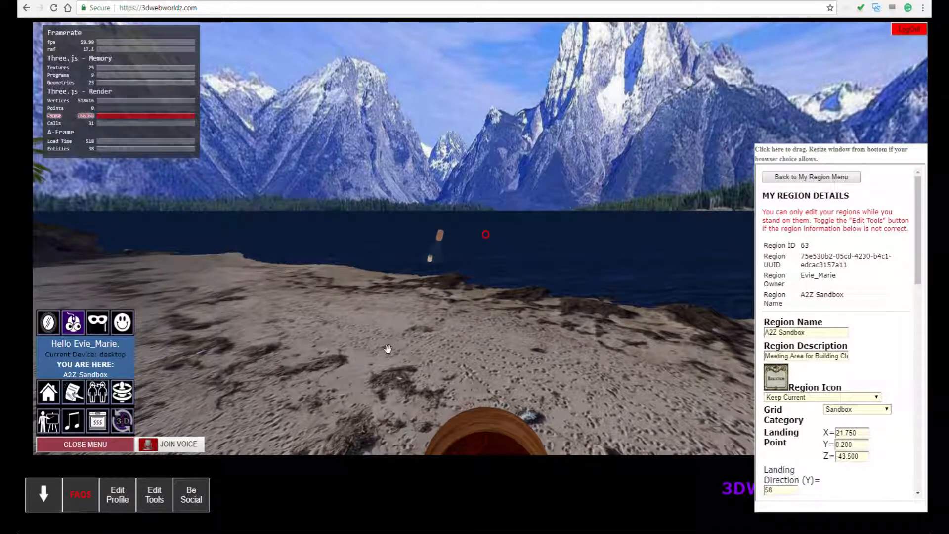